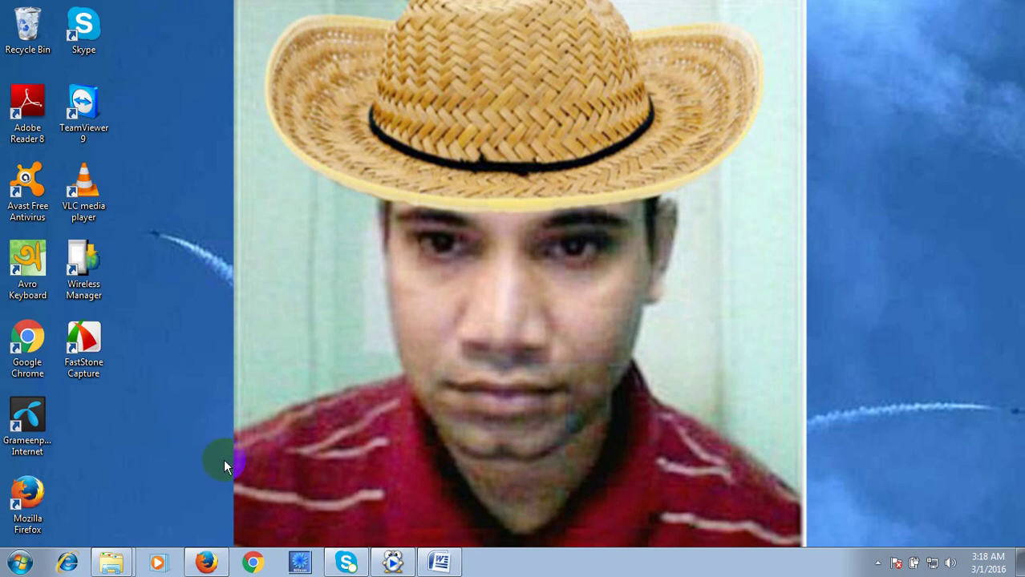
# - Switch to Firefox and open the plugin directory of wordpress.org in a new tab
pyautogui.click(206, 563)
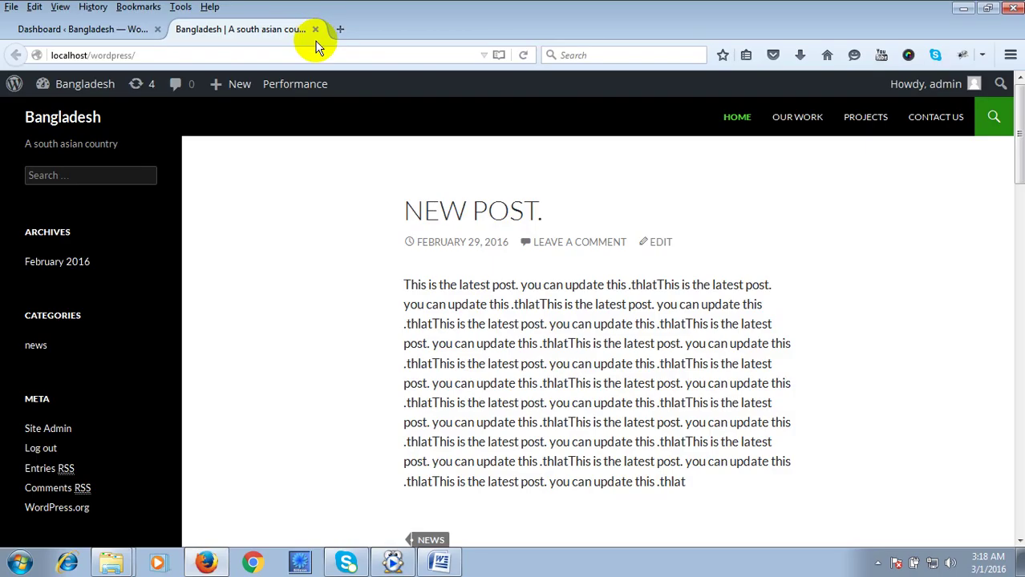
pyautogui.click(341, 29)
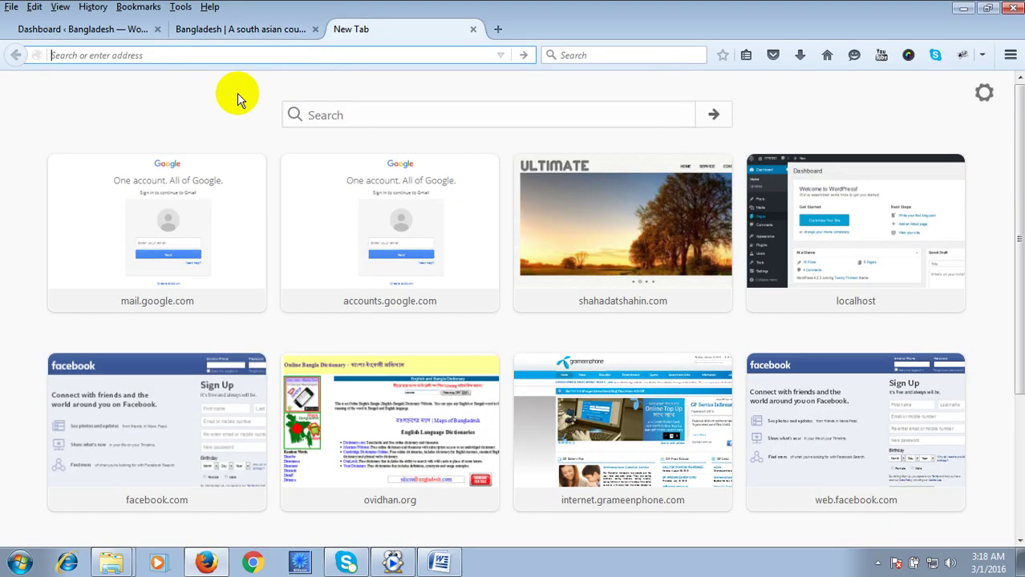
pyautogui.write('wordpress.org/')
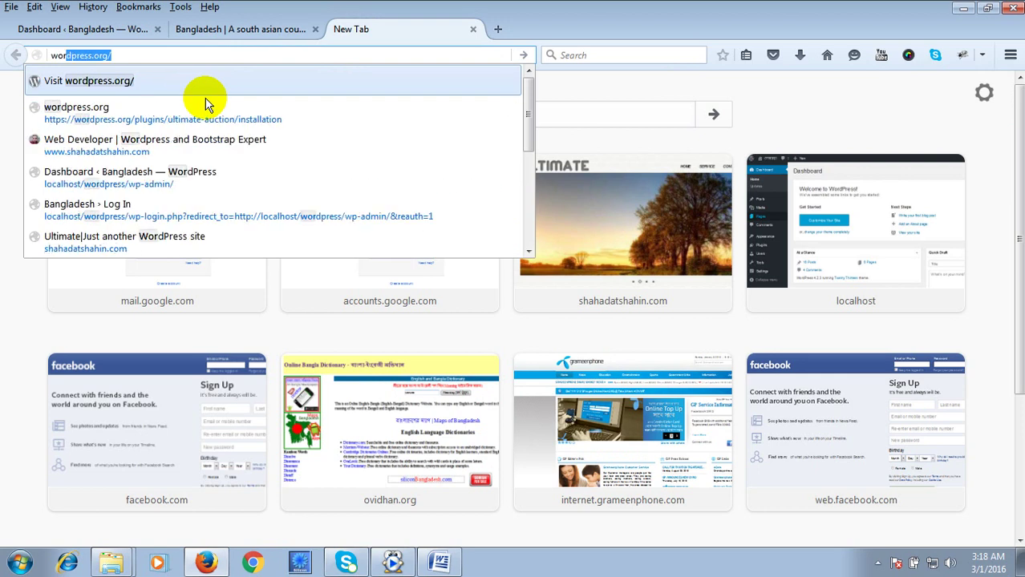
pyautogui.press('Return')
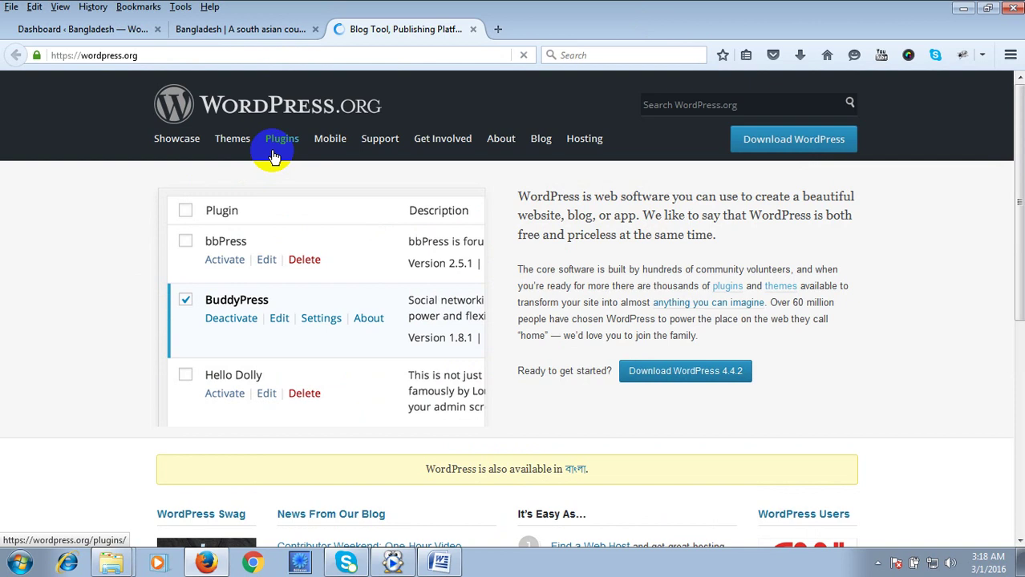
pyautogui.click(281, 144)
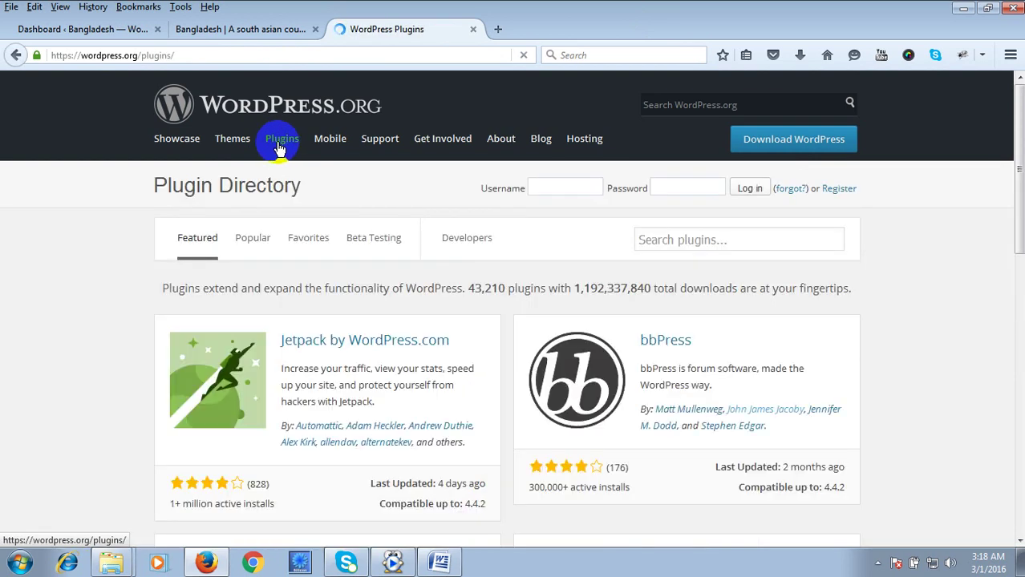
# - Search the plugin directory for "marquee"
pyautogui.click(670, 242)
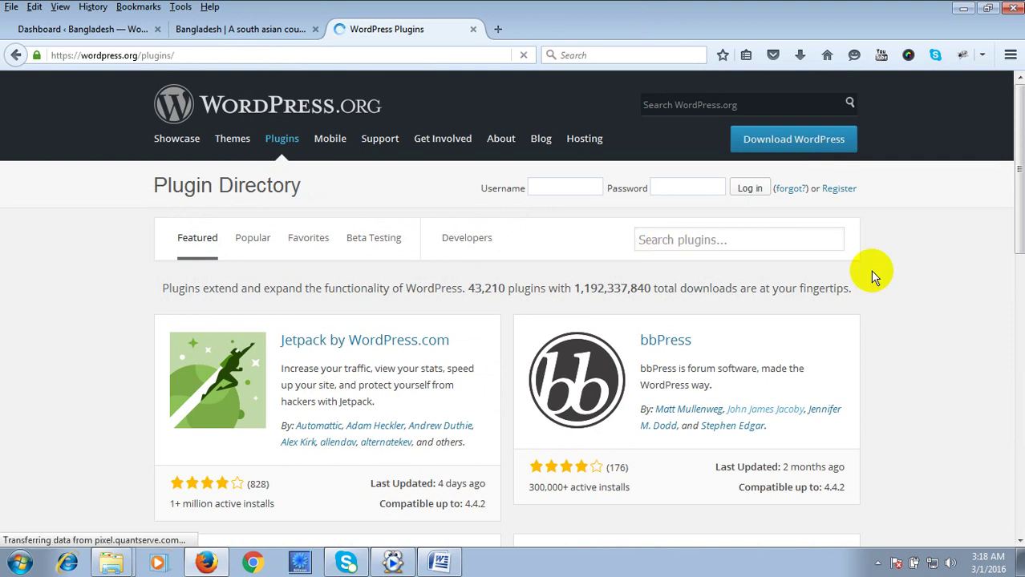
pyautogui.write('ma')
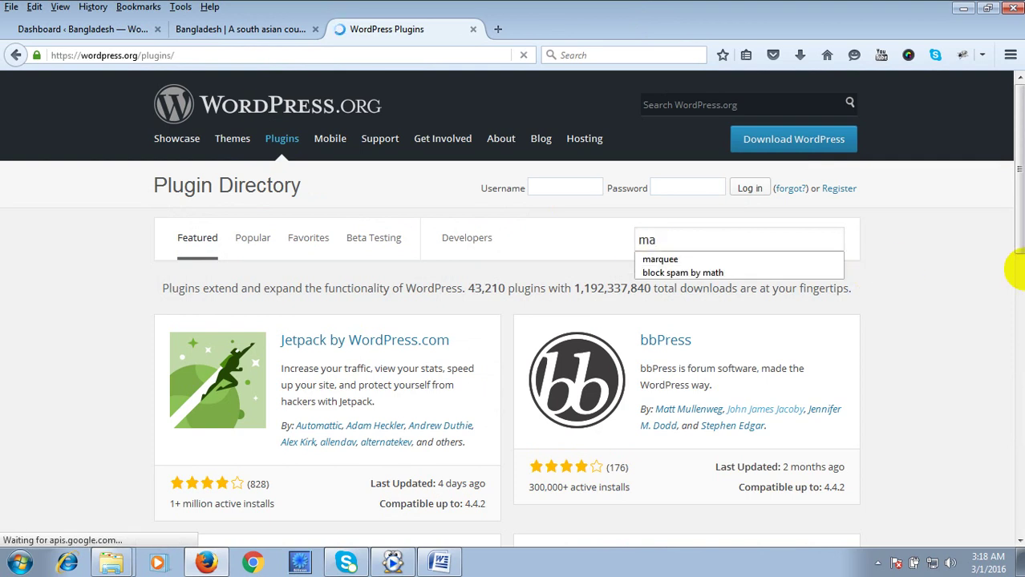
pyautogui.click(669, 260)
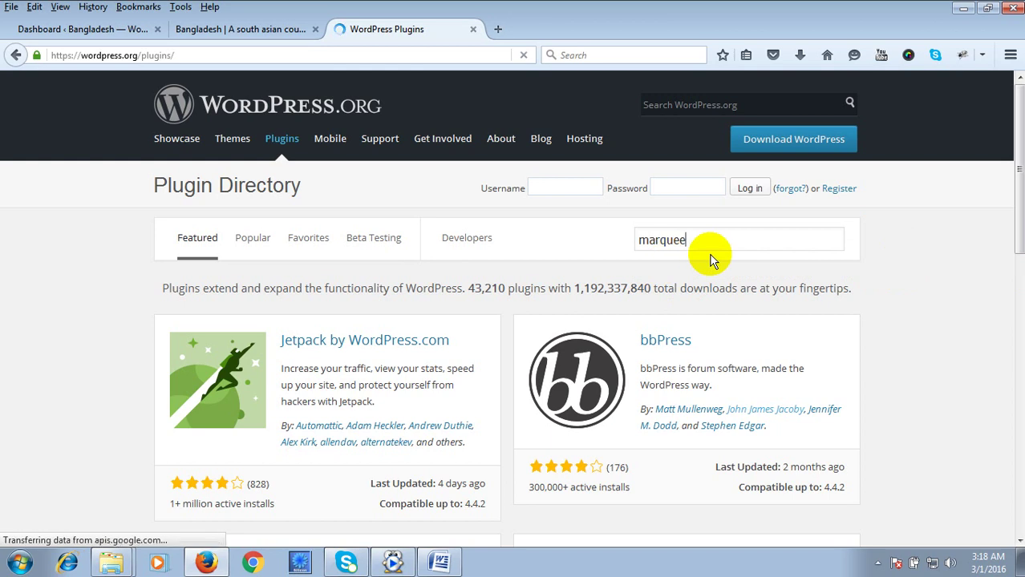
pyautogui.press('Return')
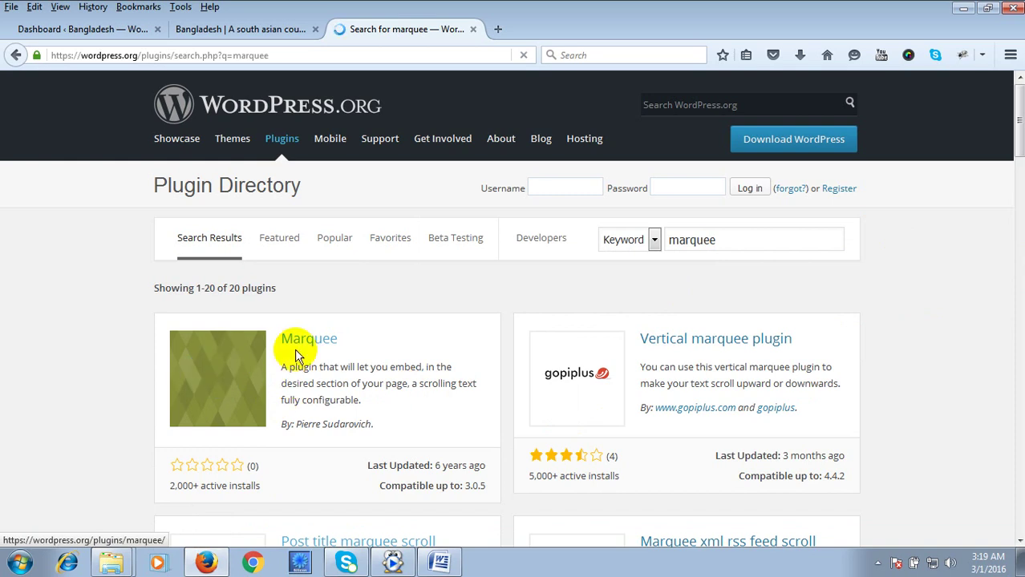
# - Download version 2.76 of the Marquee plugin from its page and close the plugin site's tab
pyautogui.click(227, 375)
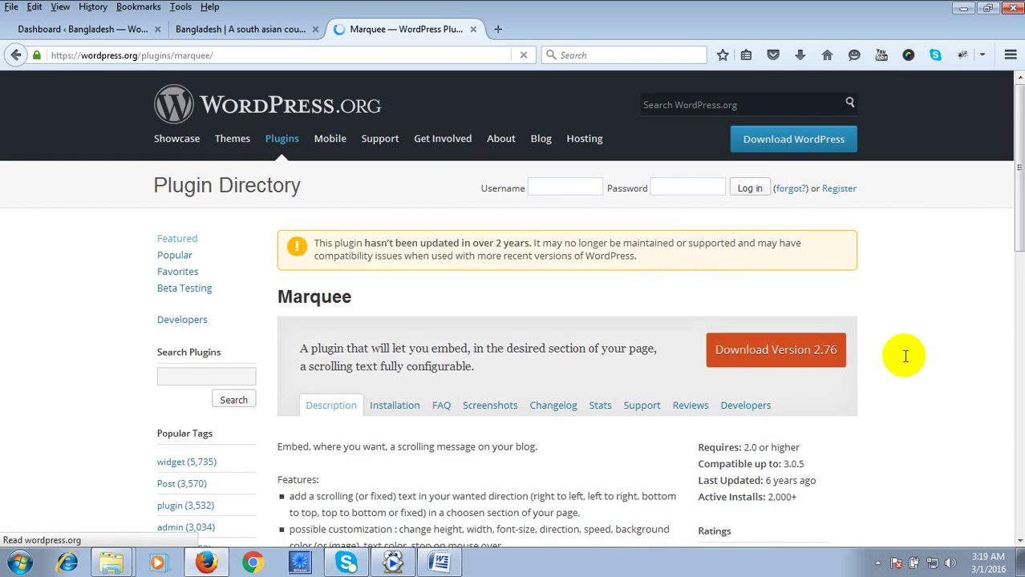
pyautogui.click(772, 363)
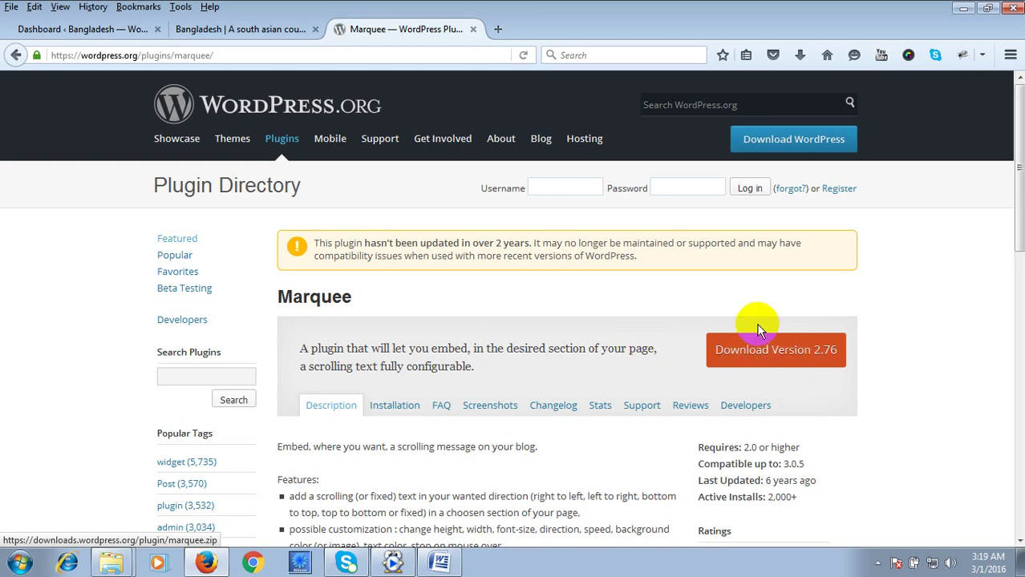
pyautogui.click(473, 30)
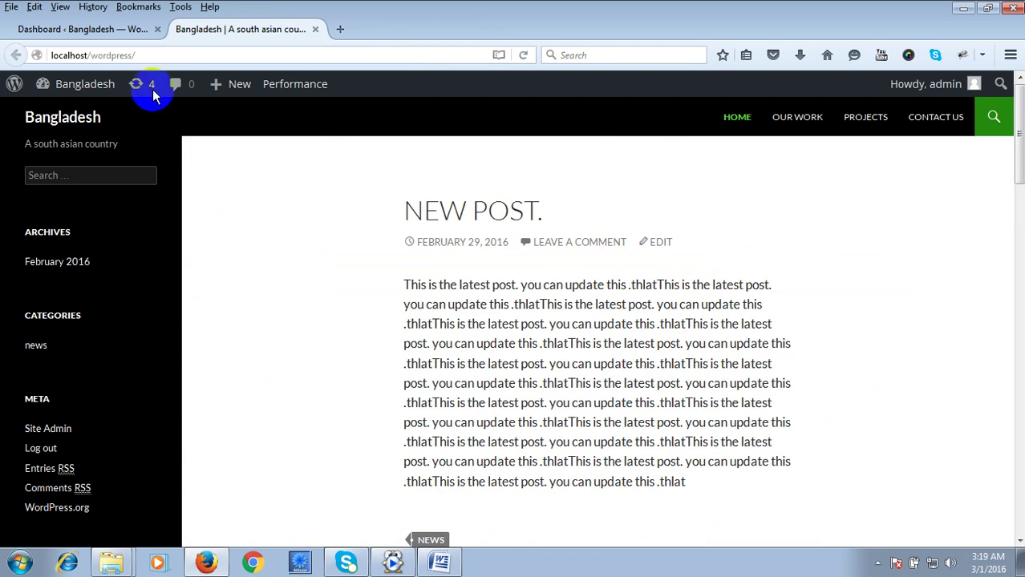
# - Go to the WordPress dashboard and open the upload form for adding a new plugin
pyautogui.click(101, 32)
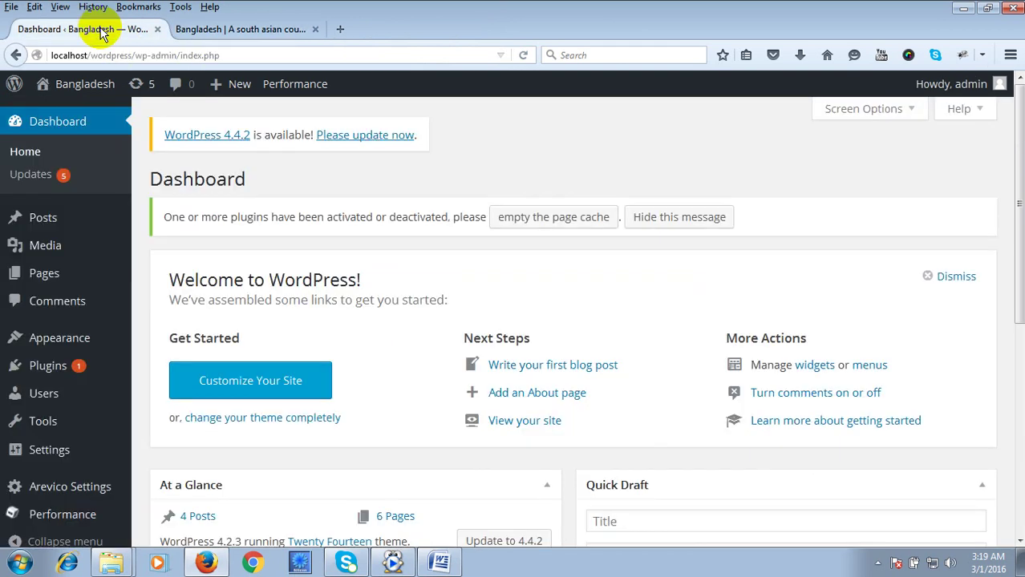
pyautogui.moveTo(32, 370)
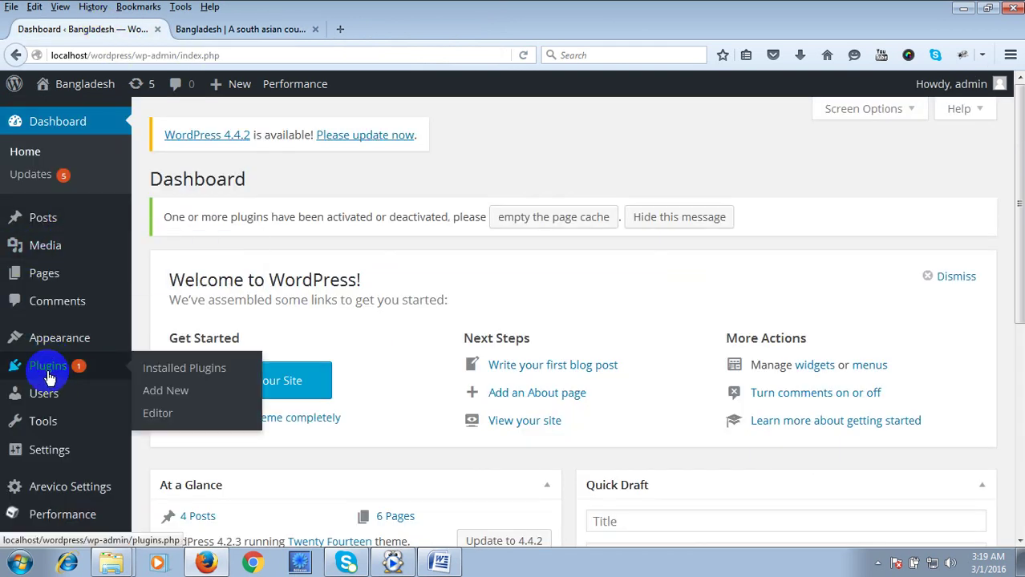
pyautogui.click(169, 396)
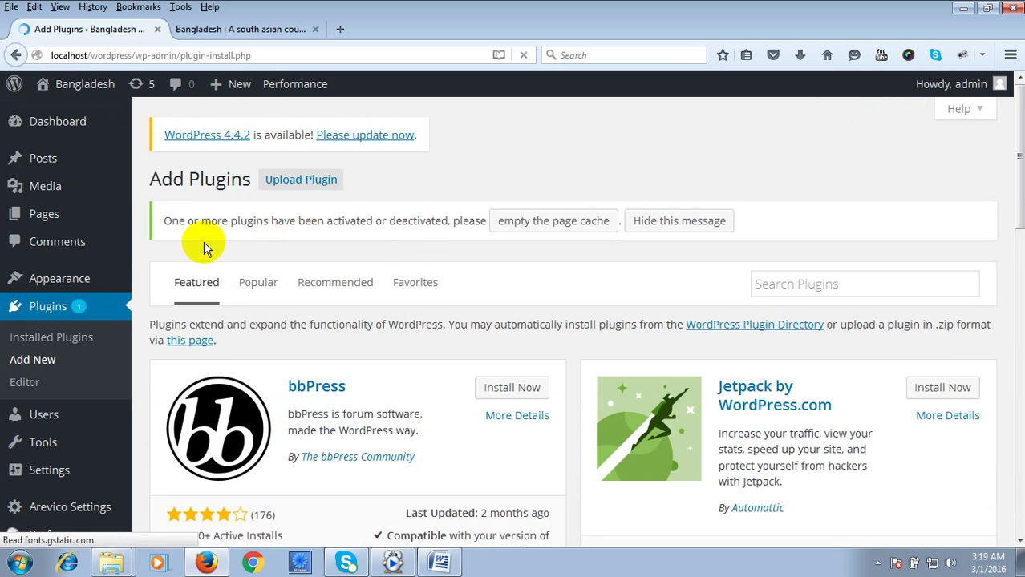
pyautogui.click(300, 184)
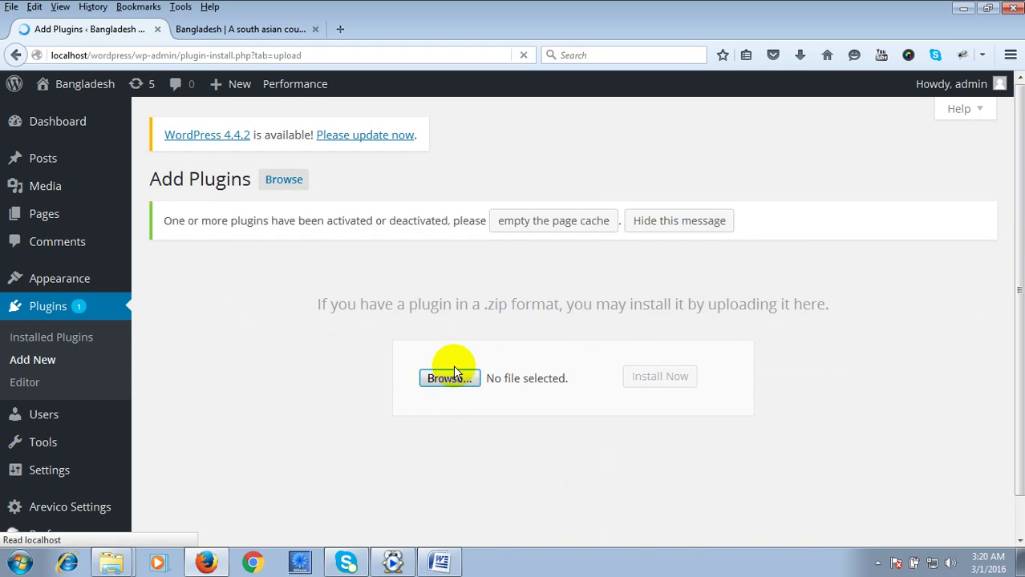
# - Choose marquee.zip from New Volume (D:) as the plugin file and install it
pyautogui.click(451, 381)
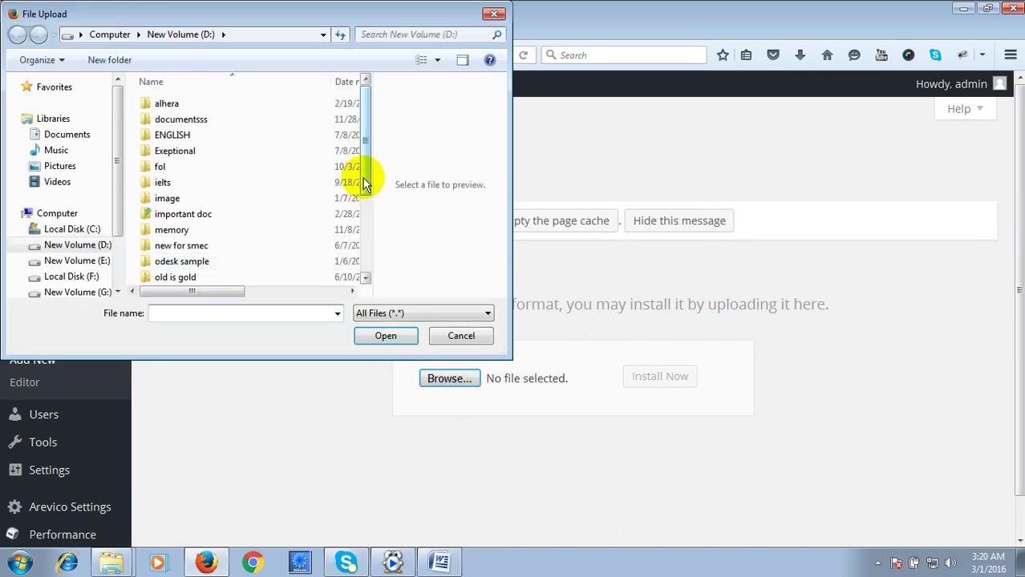
pyautogui.scroll(-2, 364, 241)
pyautogui.scroll(-1, 365, 272)
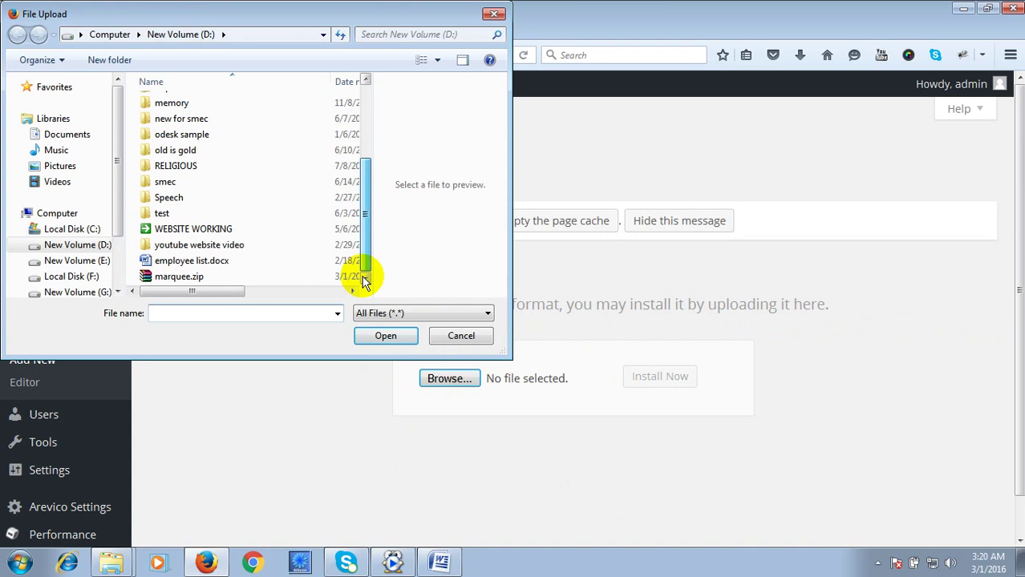
pyautogui.click(171, 279)
pyautogui.click(390, 343)
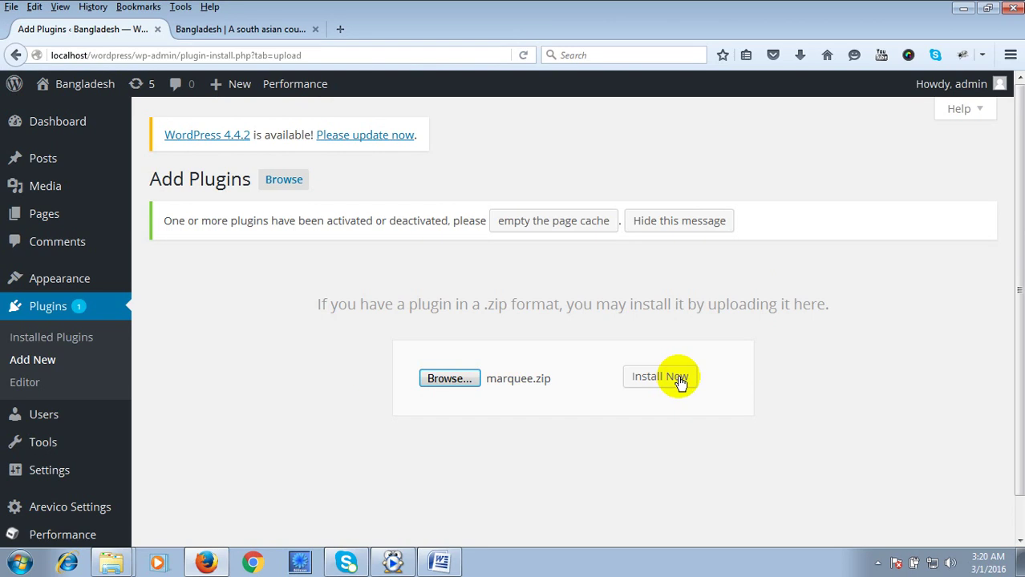
pyautogui.click(659, 377)
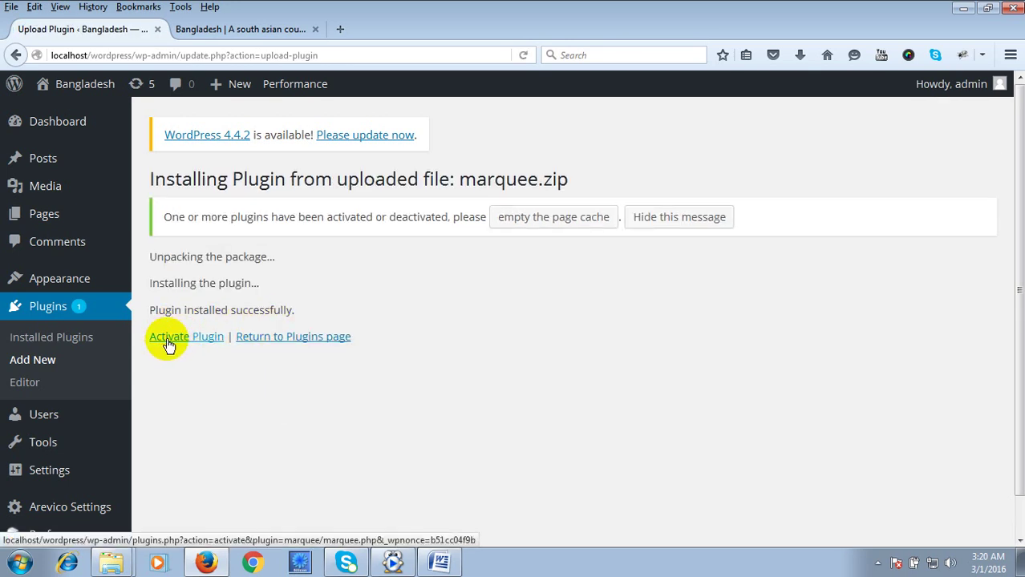
# - Activate the uploaded Marquee plugin and open its settings from the list of installed plugins
pyautogui.click(177, 347)
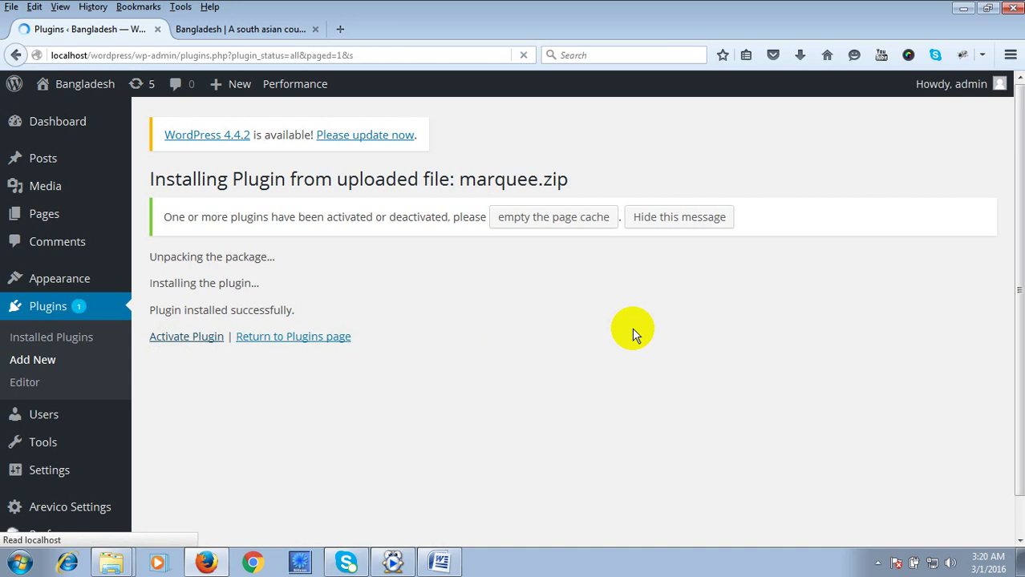
pyautogui.scroll(-1, 329, 343)
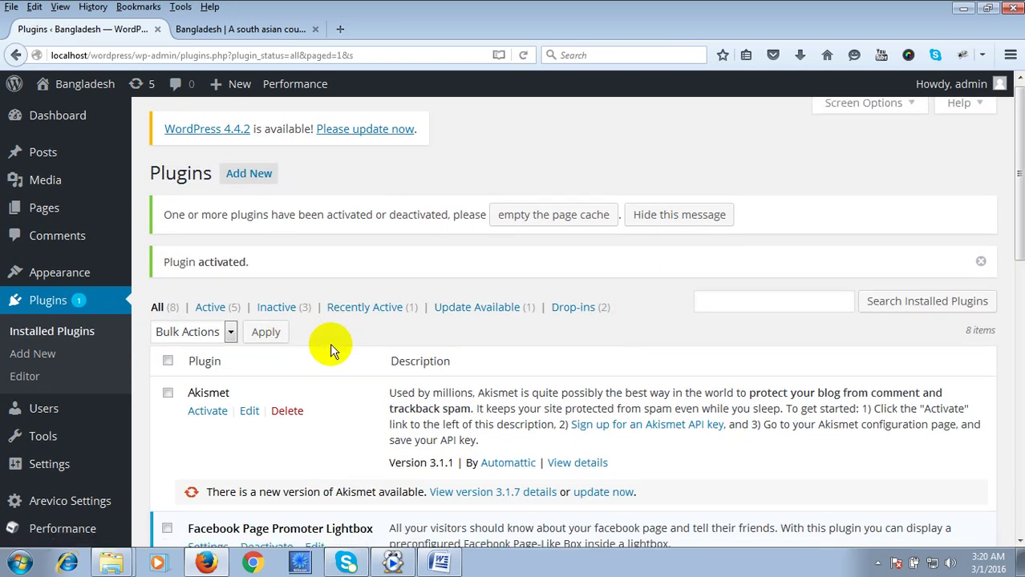
pyautogui.scroll(-5, 330, 343)
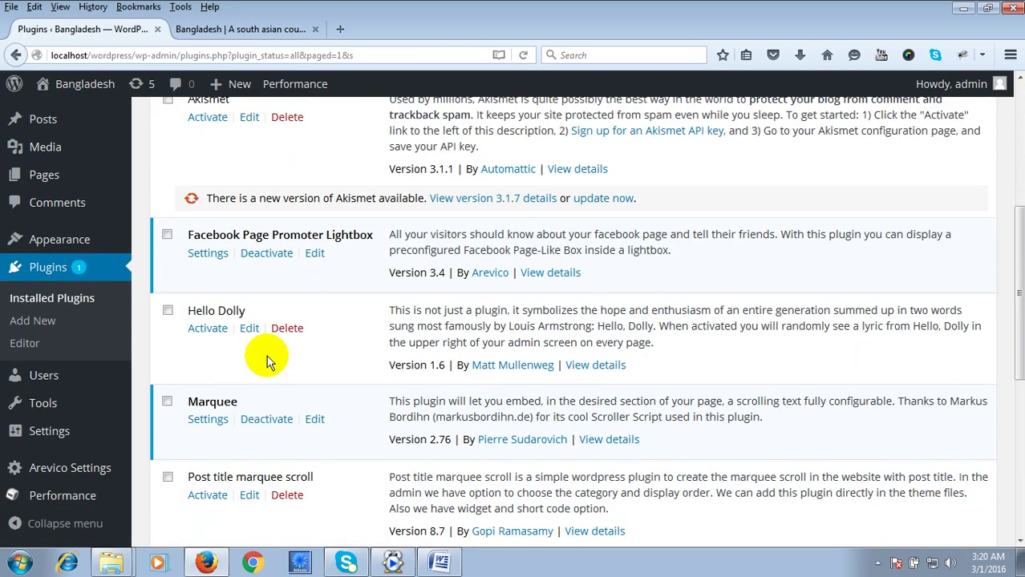
pyautogui.click(206, 426)
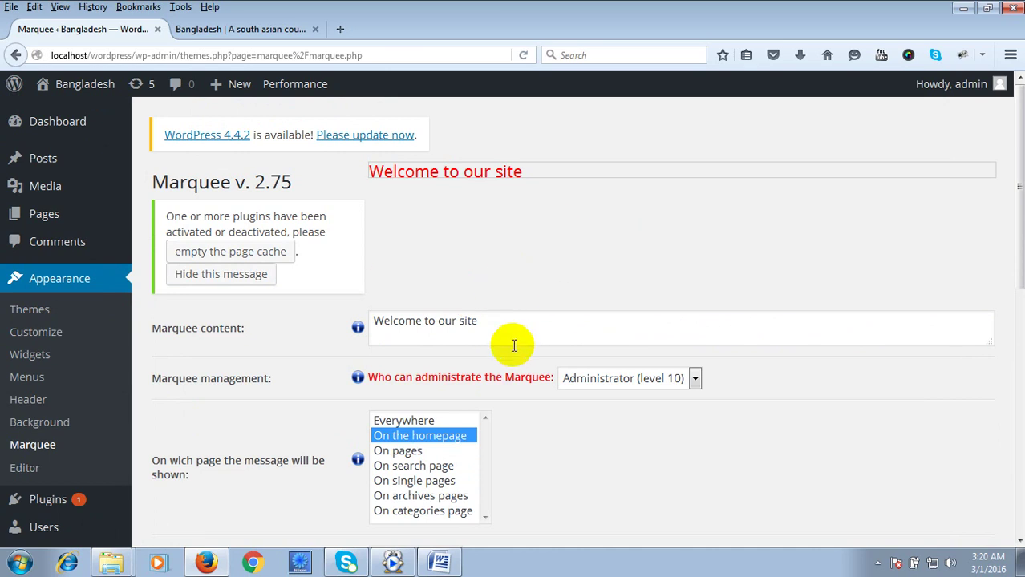
# - Replace the marquee content with "Thank you to visit our webpage."
pyautogui.scroll(-8, 565, 358)
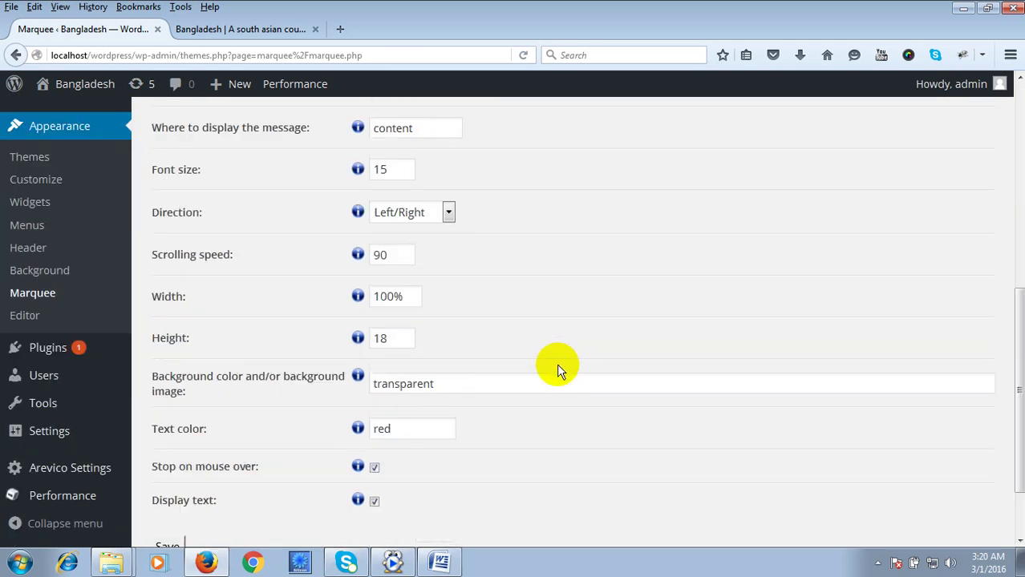
pyautogui.scroll(10, 557, 370)
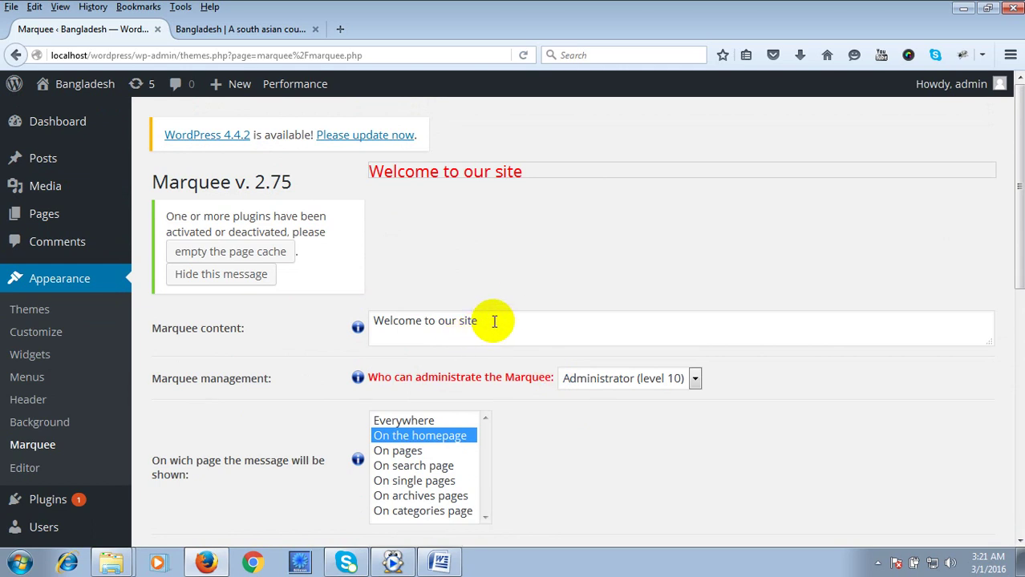
pyautogui.moveTo(489, 321); pyautogui.dragTo(343, 327)
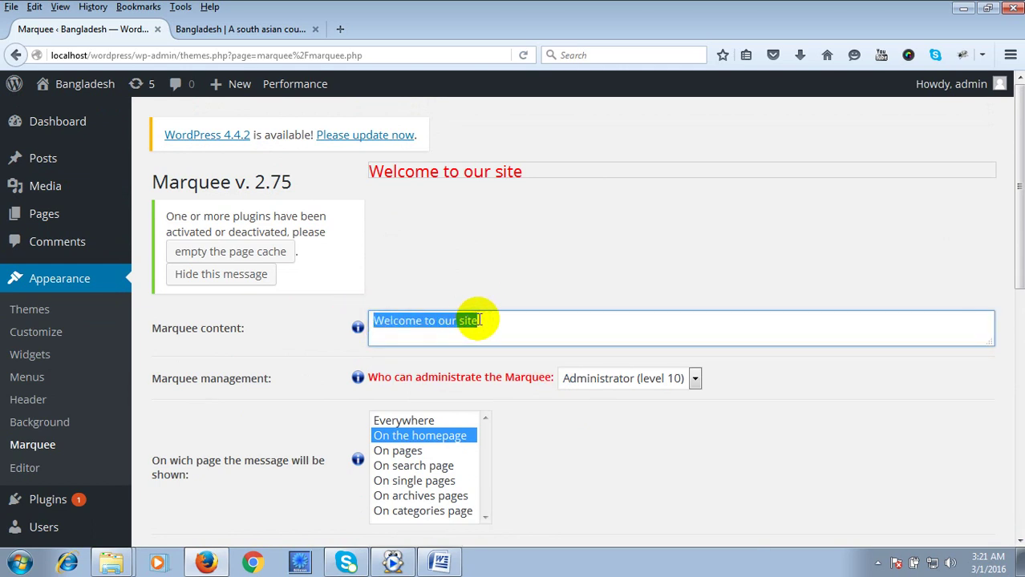
pyautogui.click(498, 318)
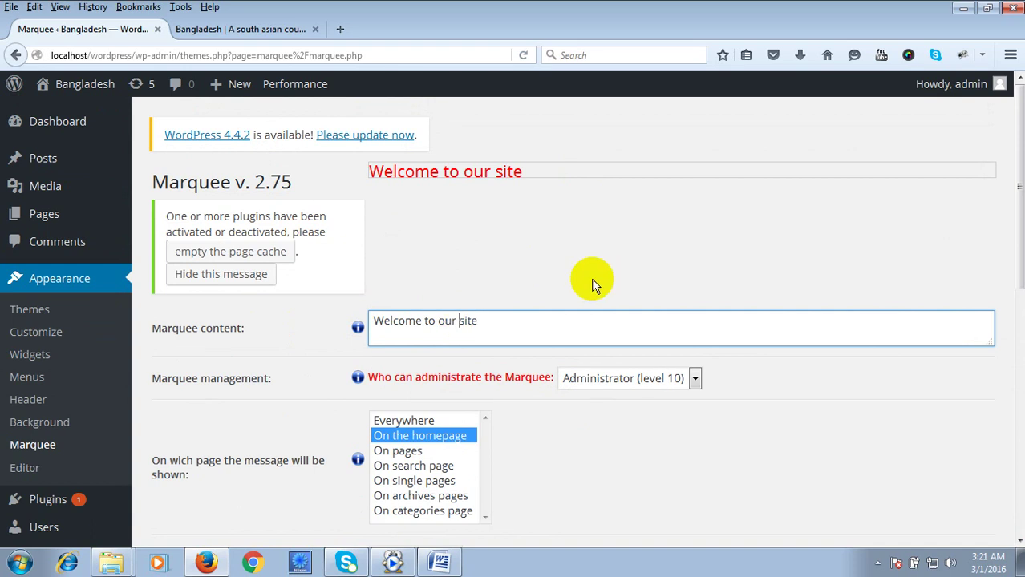
pyautogui.hotkey('ctrl', 'a')
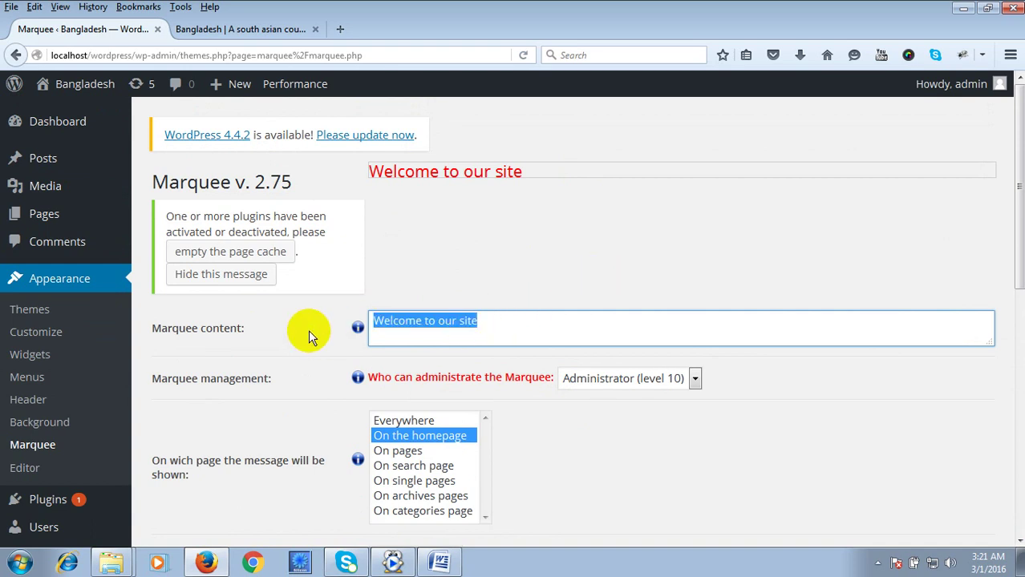
pyautogui.write('w')
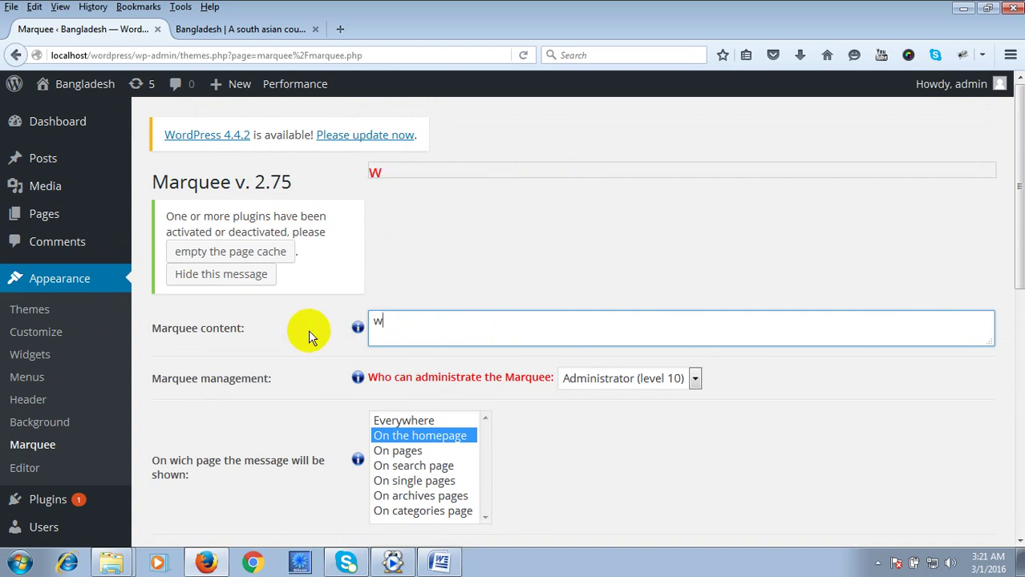
pyautogui.press('BackSpace')
pyautogui.write('Thank you')
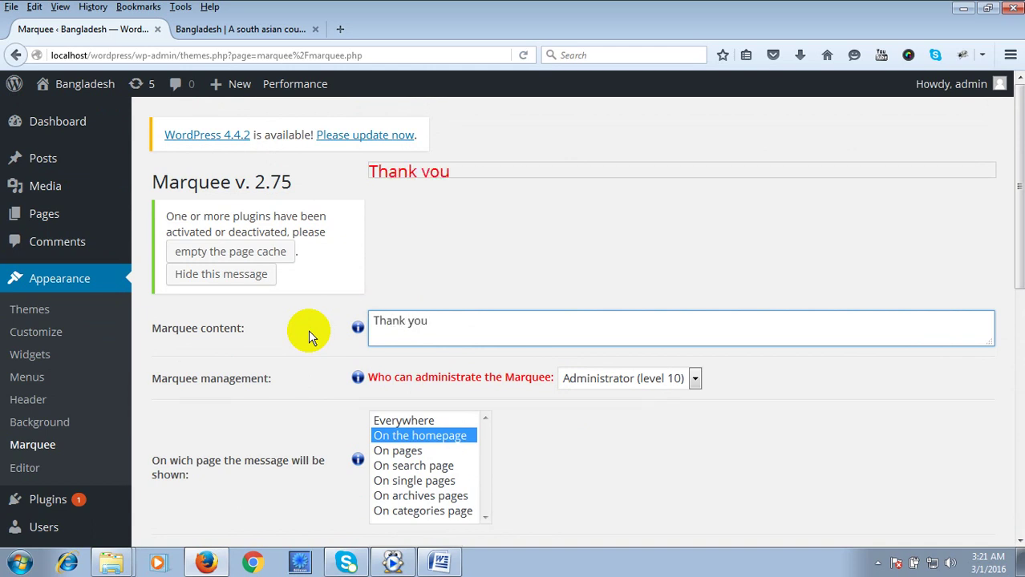
pyautogui.write(' to visi')
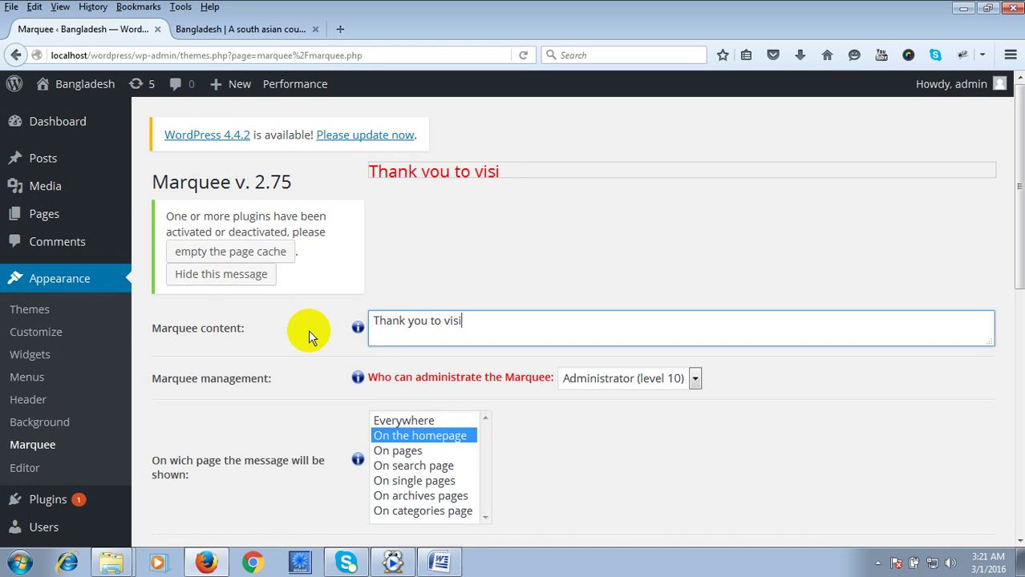
pyautogui.write('t our webpa')
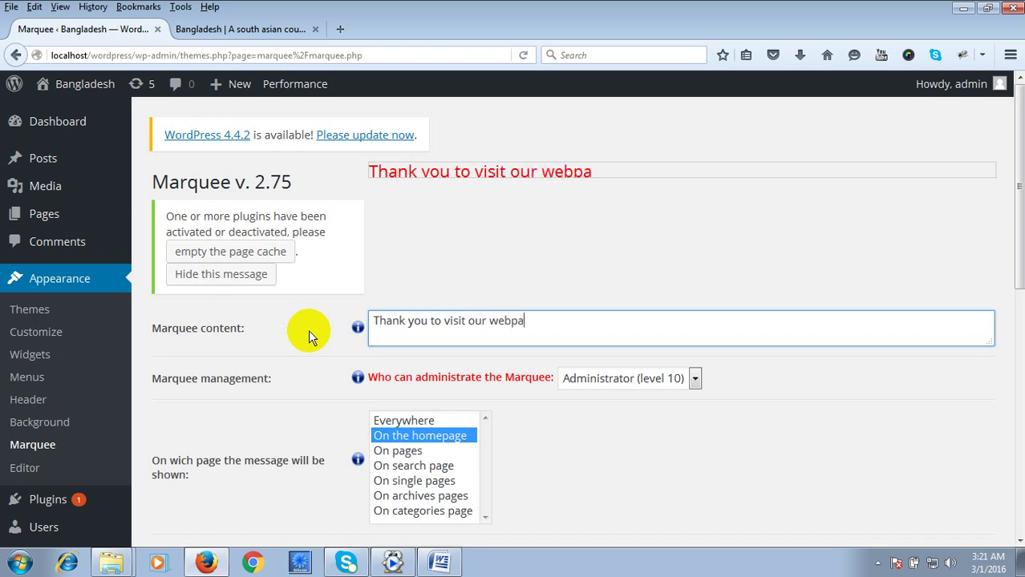
pyautogui.write('ge.')
# - Try On pages as the place where the marquee message is shown, and return the selection to On the homepage
pyautogui.scroll(-4, 709, 365)
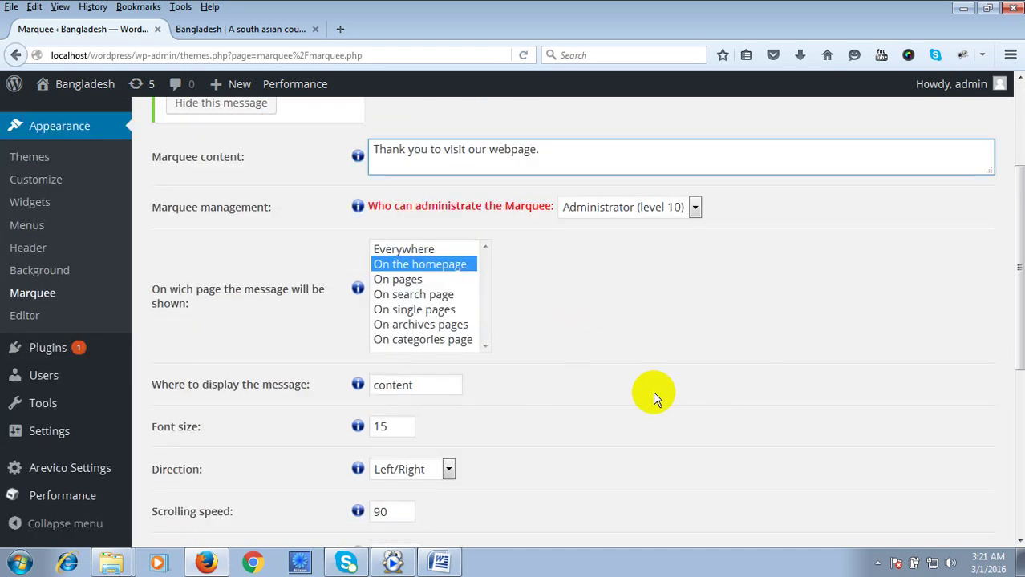
pyautogui.click(406, 285)
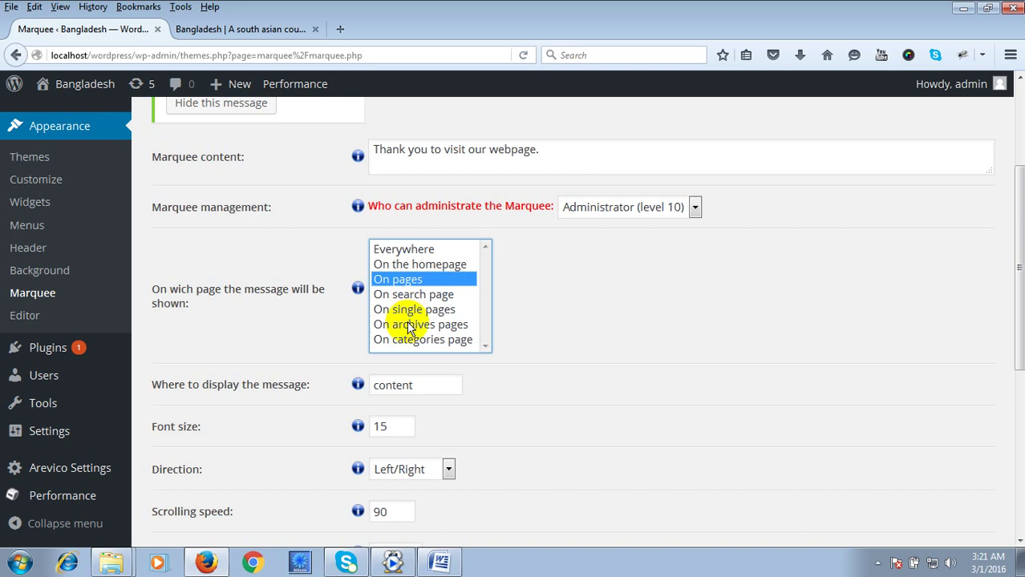
pyautogui.scroll(-2, 625, 311)
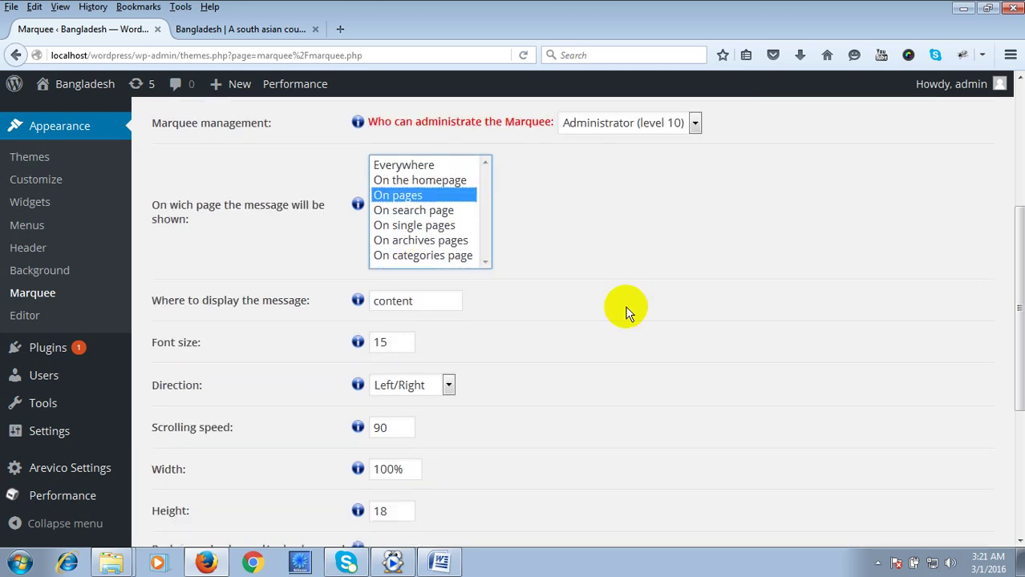
pyautogui.scroll(4, 625, 311)
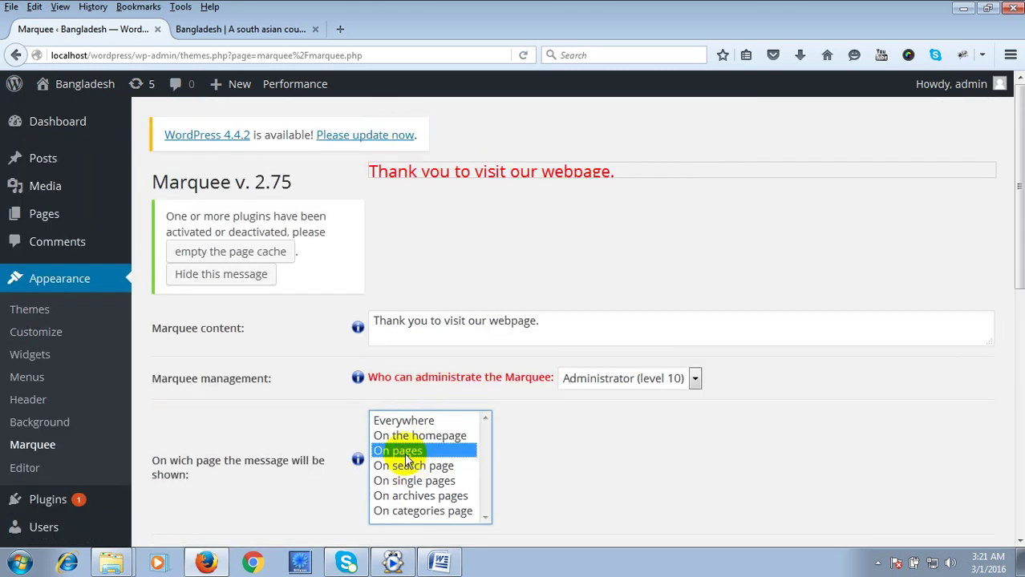
pyautogui.scroll(-4, 715, 274)
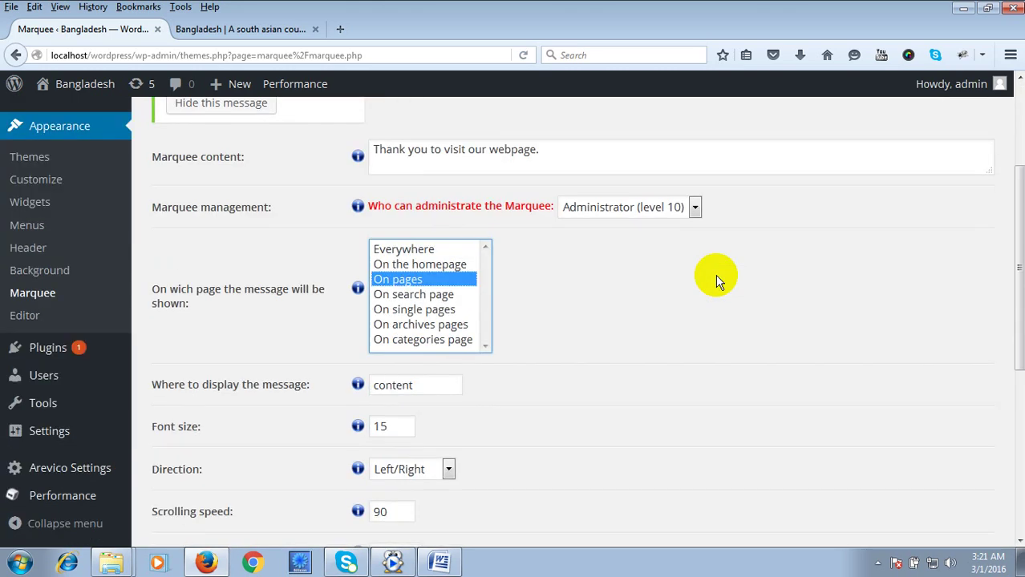
pyautogui.click(418, 267)
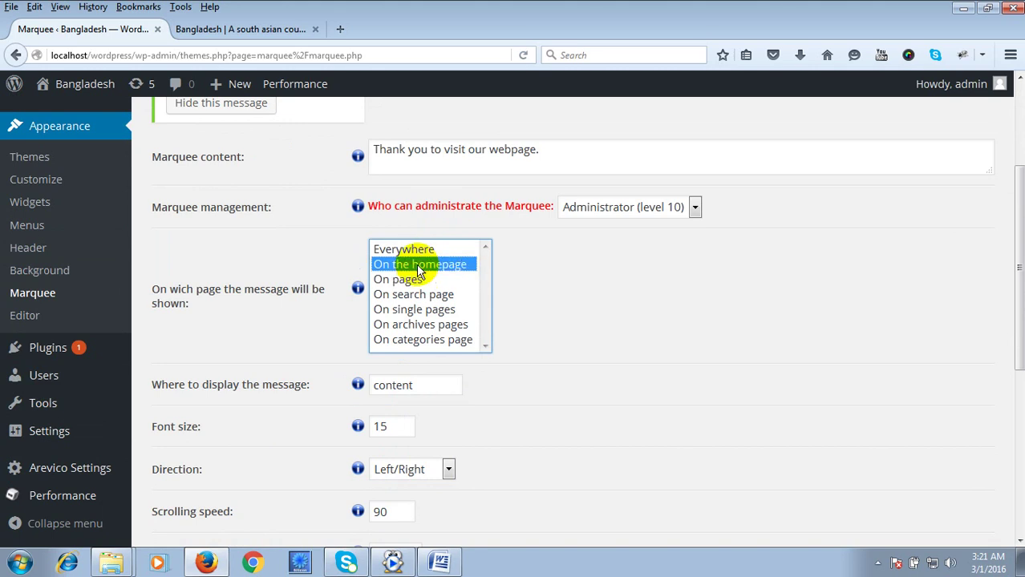
# - Review the remaining marquee settings, including where to display the message, scrolling speed, size, colors and display options
pyautogui.scroll(-4, 619, 338)
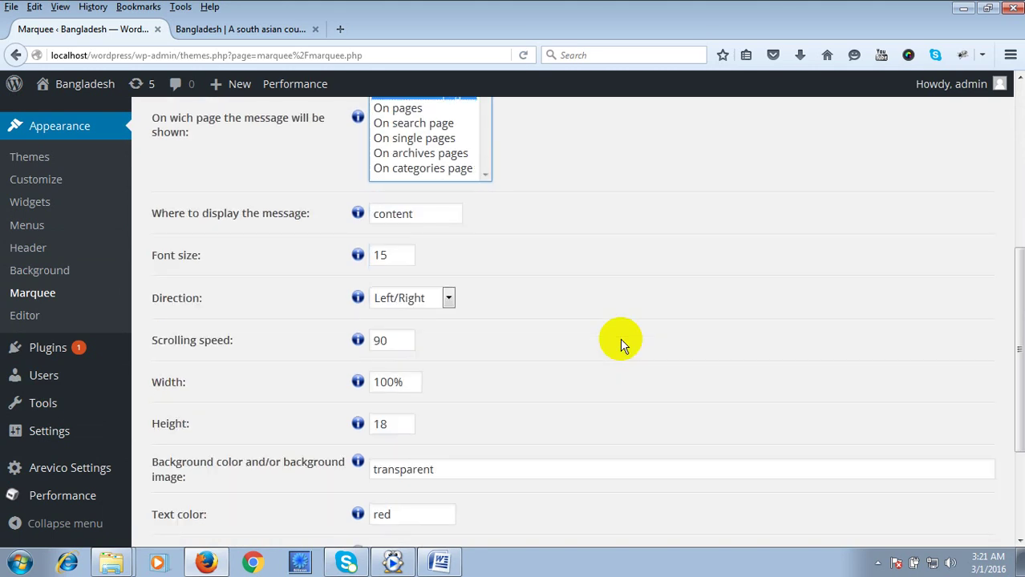
pyautogui.scroll(-3, 621, 343)
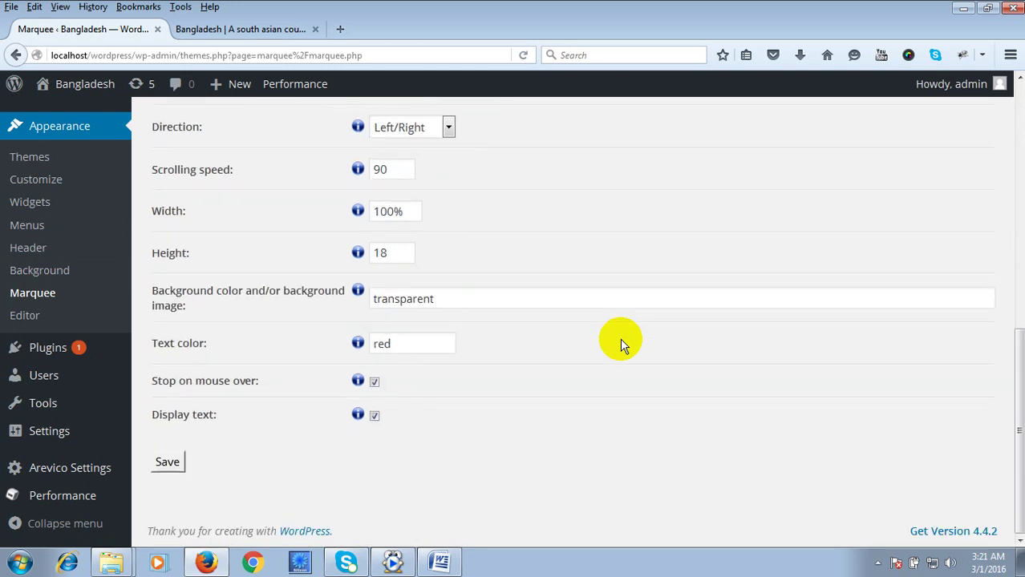
pyautogui.scroll(8, 620, 343)
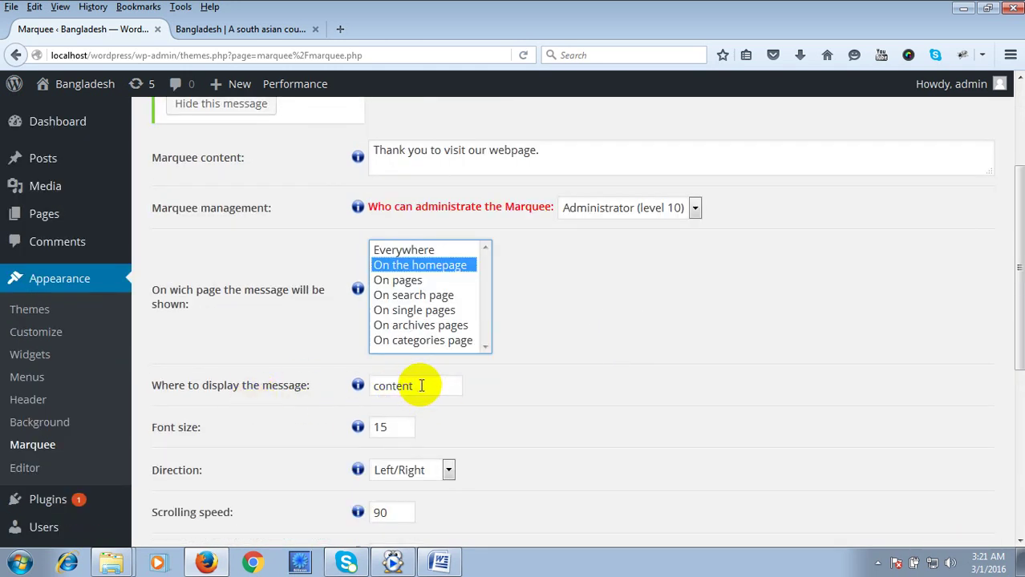
pyautogui.moveTo(415, 386); pyautogui.dragTo(170, 403)
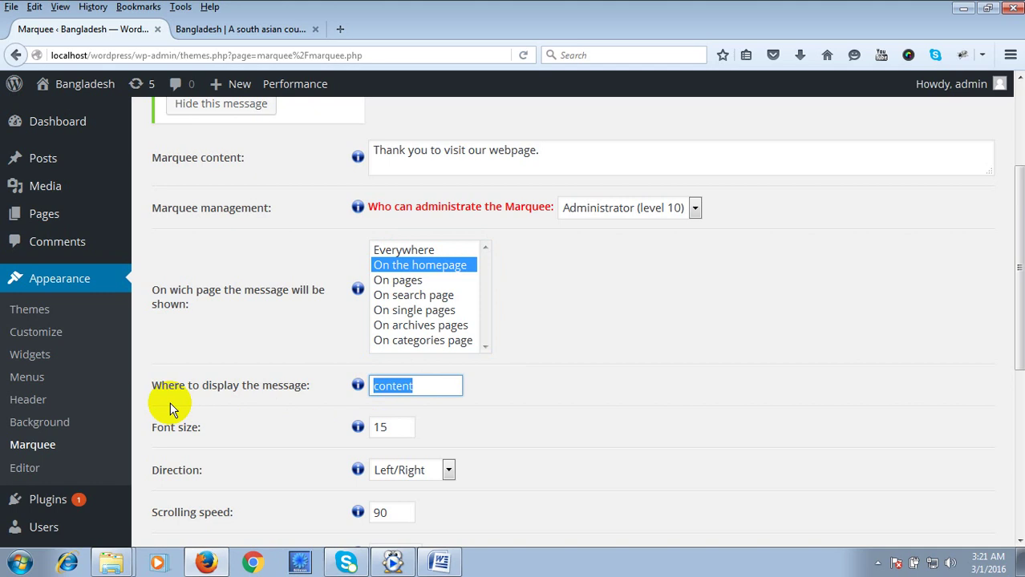
pyautogui.click(572, 381)
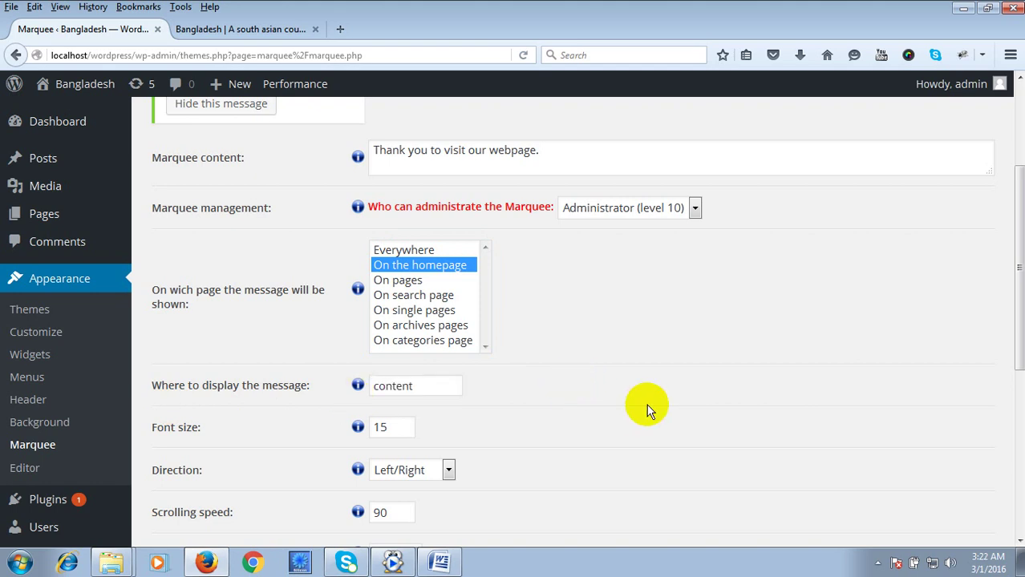
# - Set the marquee text color to blue and save the settings
pyautogui.scroll(-5, 646, 404)
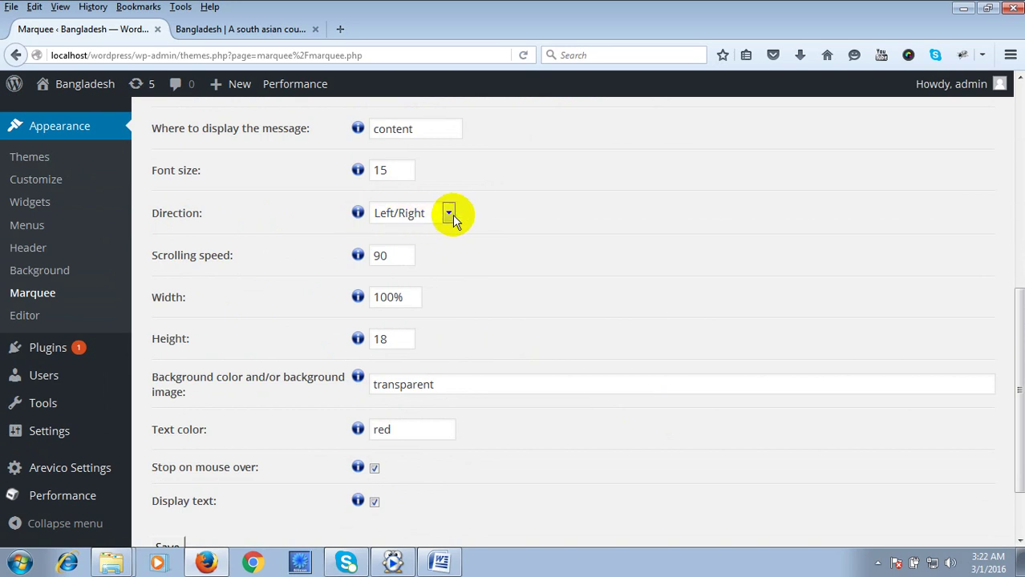
pyautogui.scroll(-2, 527, 287)
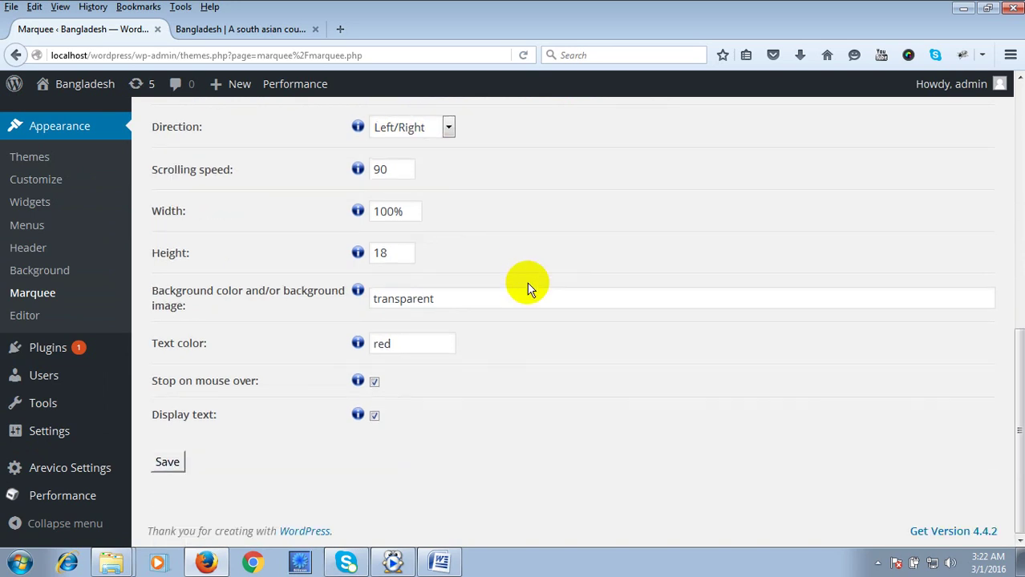
pyautogui.moveTo(393, 344); pyautogui.dragTo(362, 346)
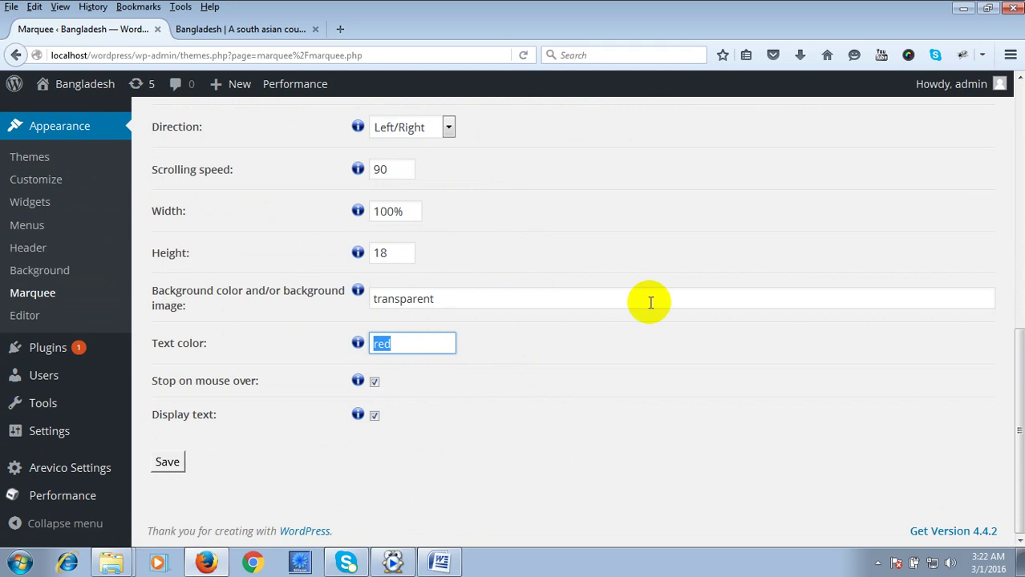
pyautogui.write('blue')
pyautogui.click(167, 463)
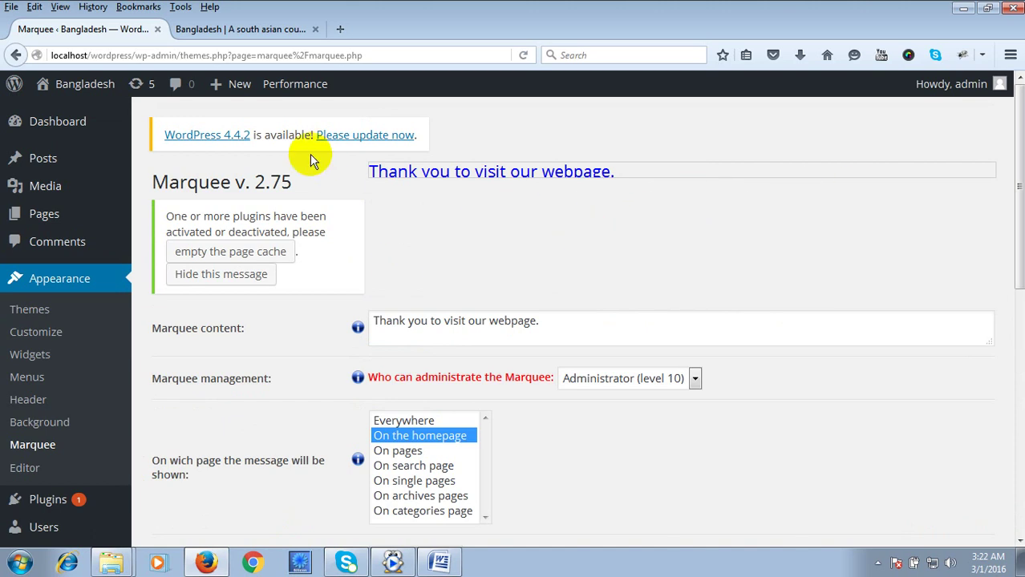
# - Reload the Bangladesh site's homepage and dismiss its popup to check the scrolling message, and minimize the browser
pyautogui.click(238, 33)
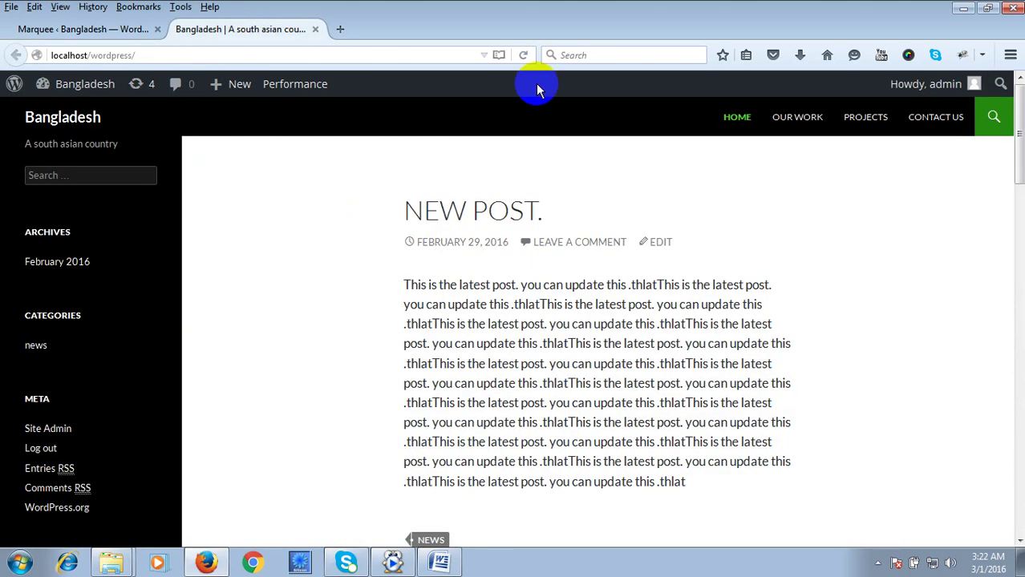
pyautogui.click(524, 55)
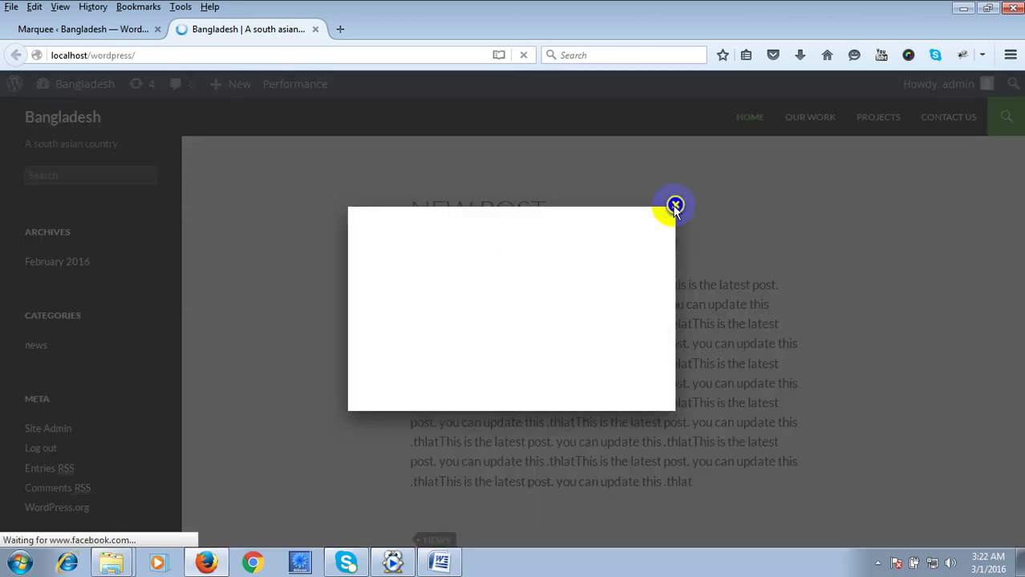
pyautogui.click(674, 206)
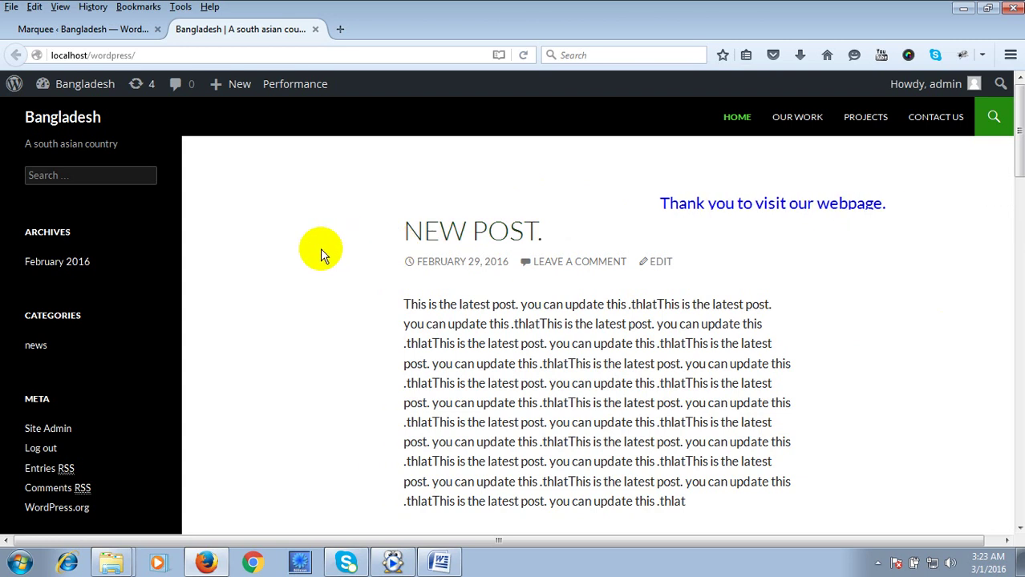
pyautogui.click(962, 10)
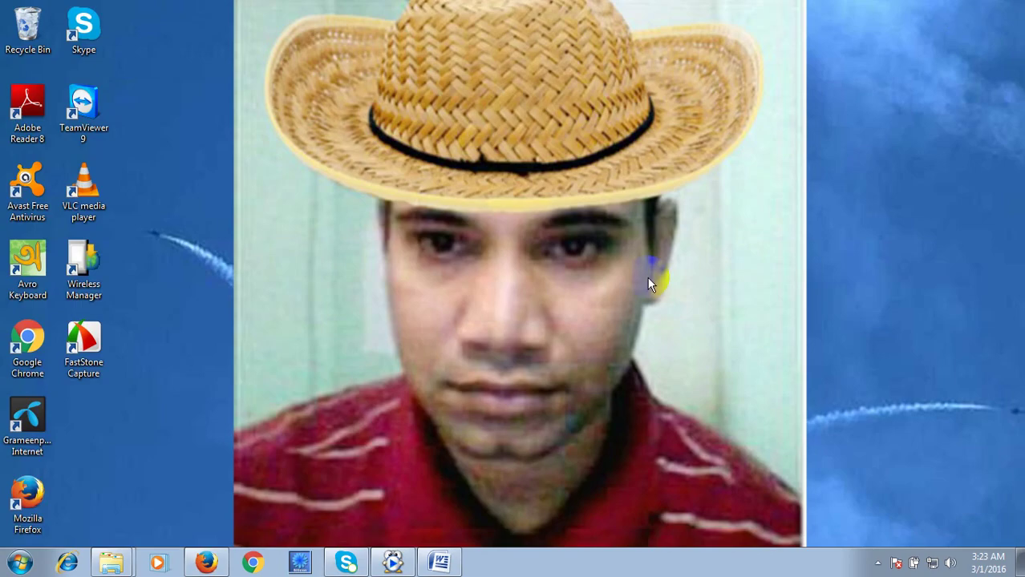